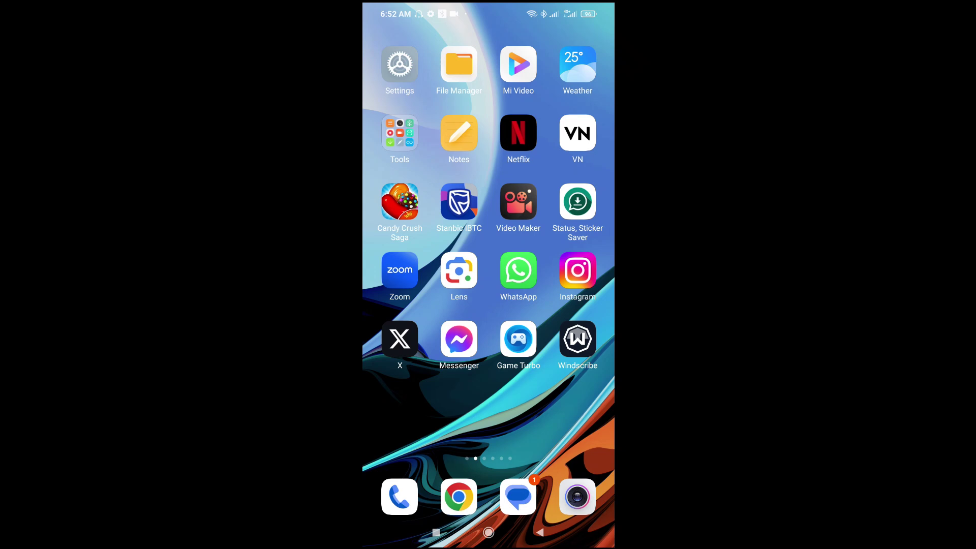
# Step: Open the Camera in Photo mode, framing the handwritten signature on paper
pyautogui.press('XF86AudioRaiseVolume')
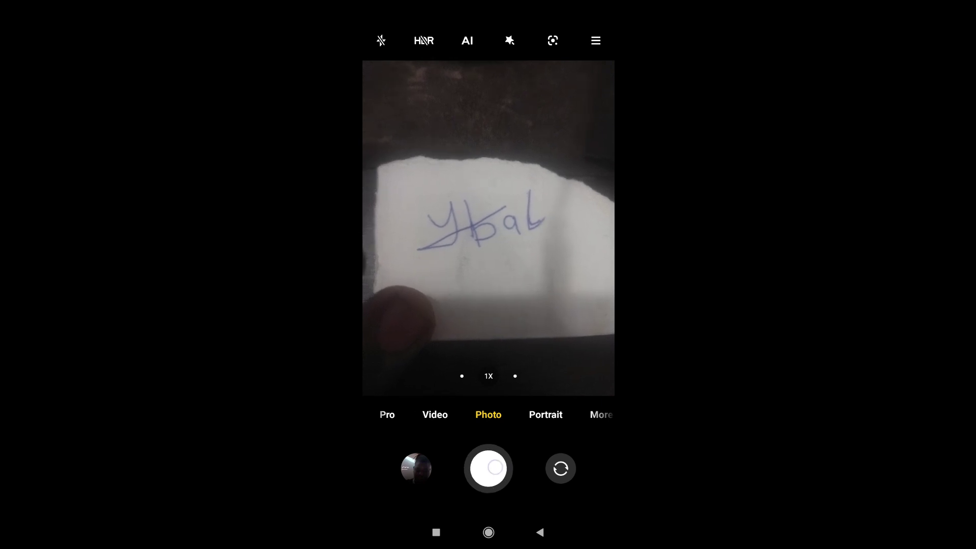
# Step: Take a photo of the handwritten signature on the paper
pyautogui.click(487, 468)
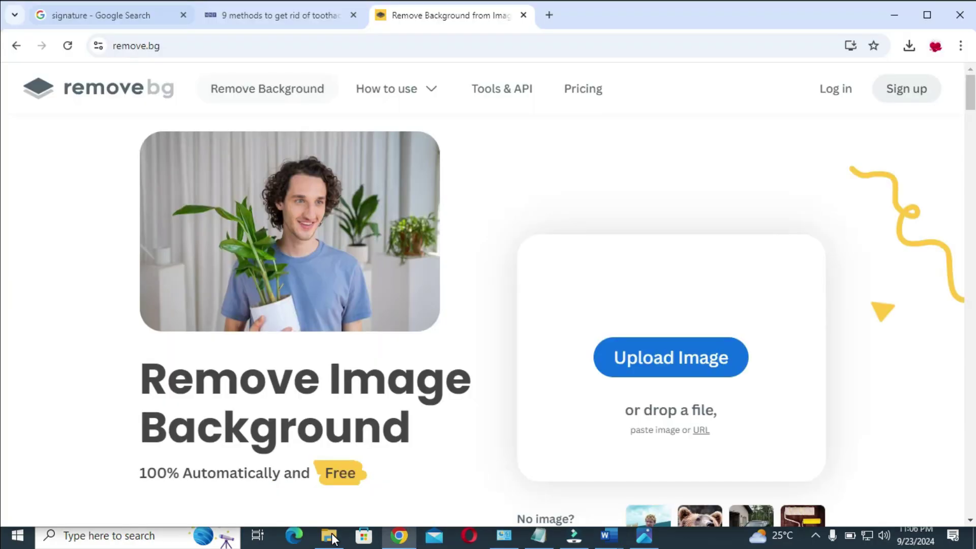
pyautogui.click(331, 534)
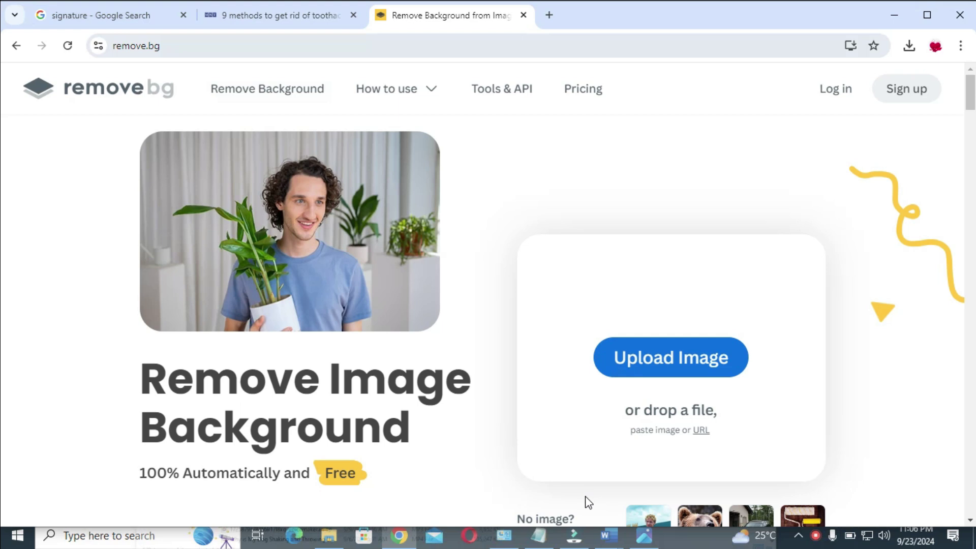
pyautogui.click(332, 534)
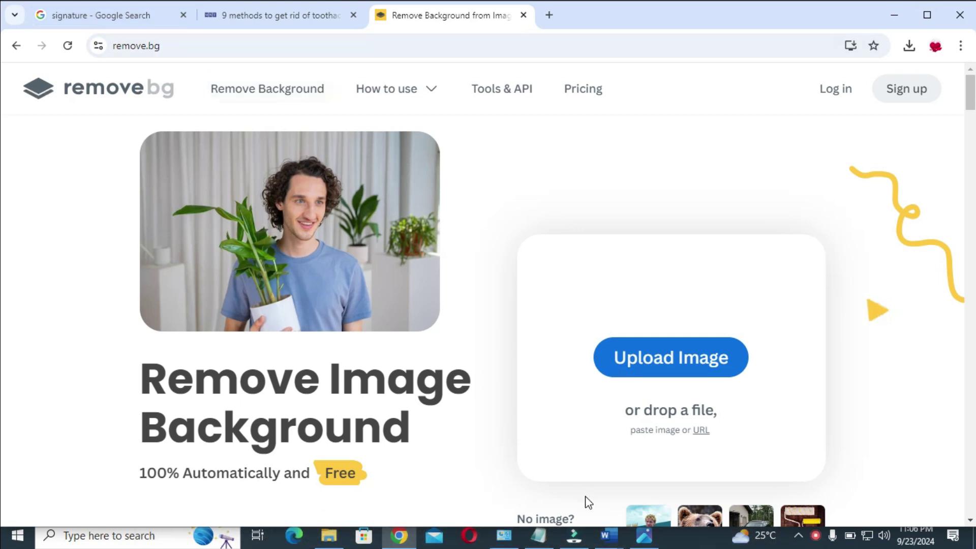
pyautogui.click(331, 535)
# Step: Upload the WhatsApp signature JPEG from Downloads to remove.bg to strip its background
pyautogui.click(331, 538)
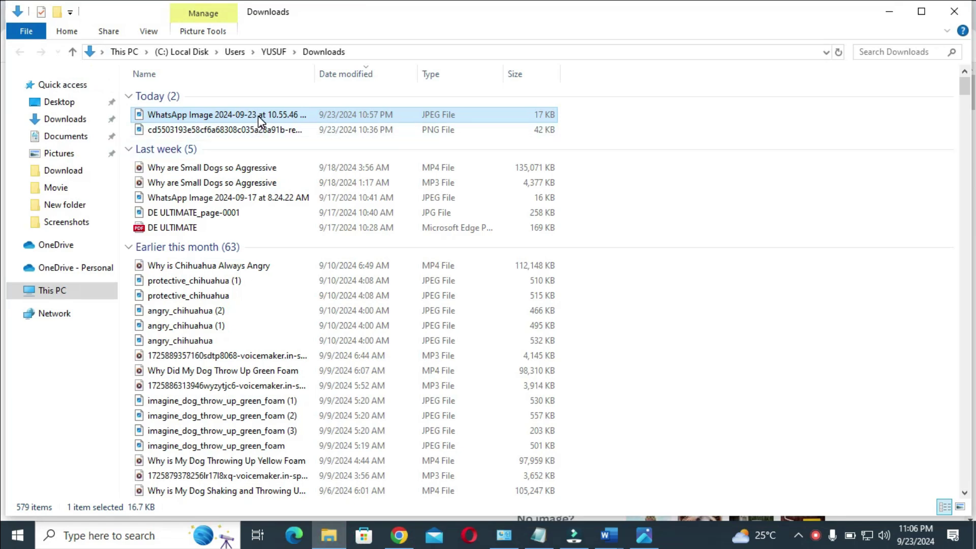
pyautogui.moveTo(260, 121); pyautogui.dragTo(547, 305)
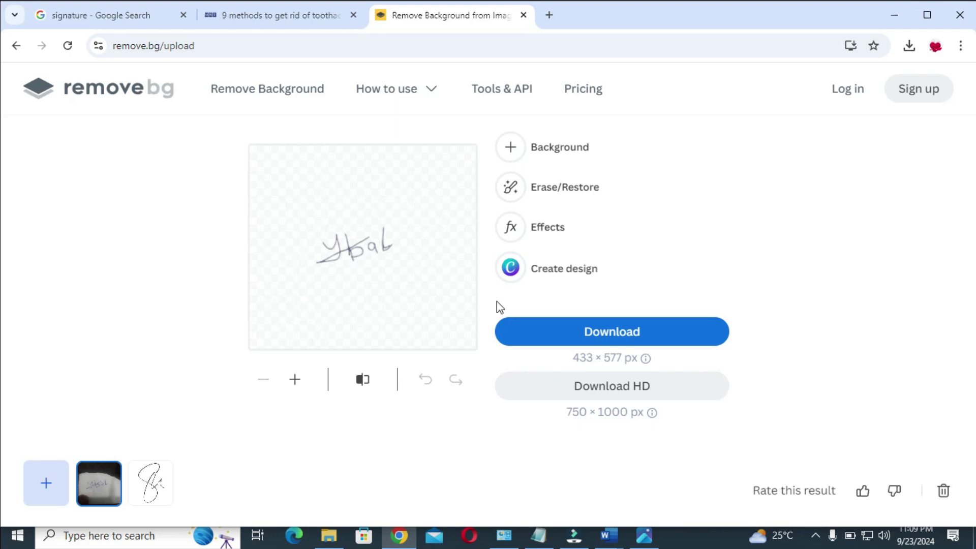
# Step: Download the transparent signature PNG from remove.bg and check it in recent downloads
pyautogui.click(649, 334)
pyautogui.click(907, 47)
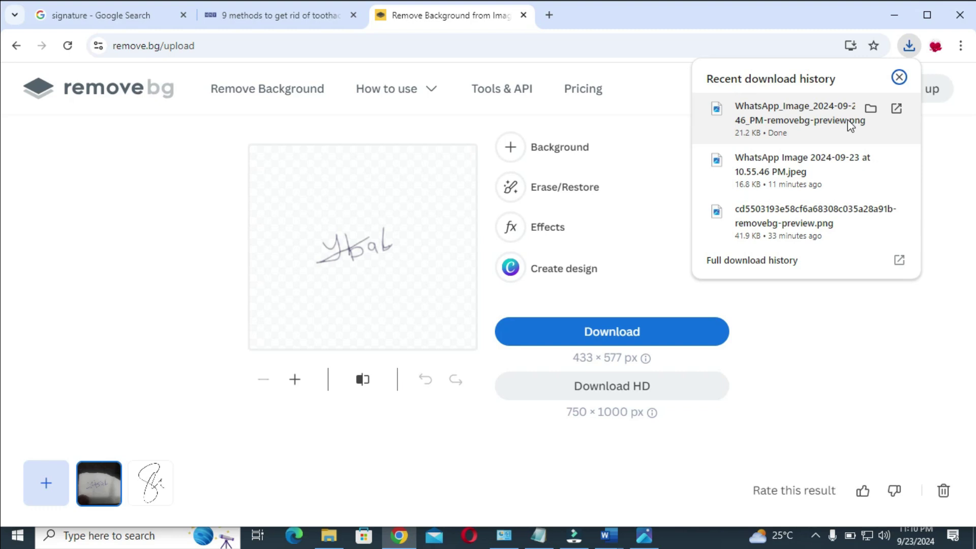
# Step: Copy the removebg-preview signature PNG from the Downloads folder
pyautogui.click(870, 109)
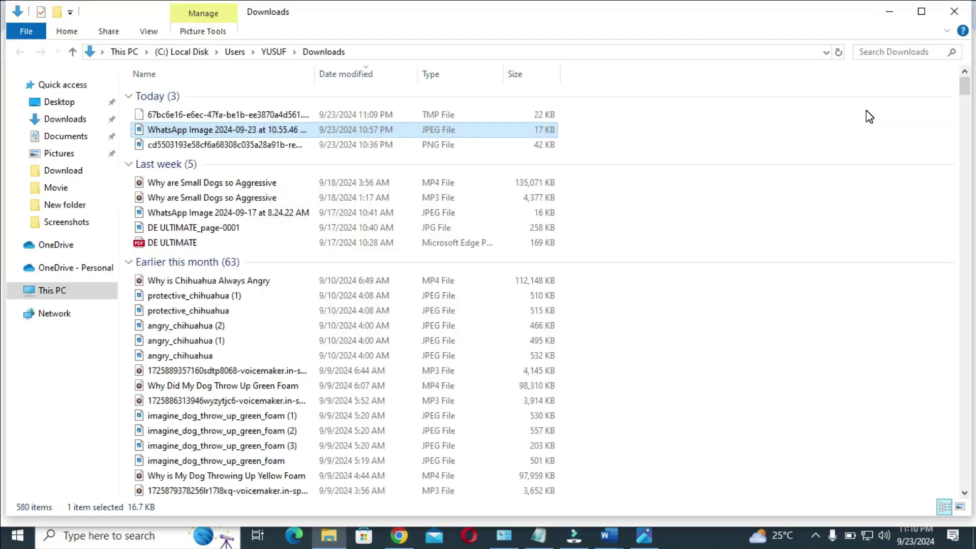
pyautogui.click(398, 112)
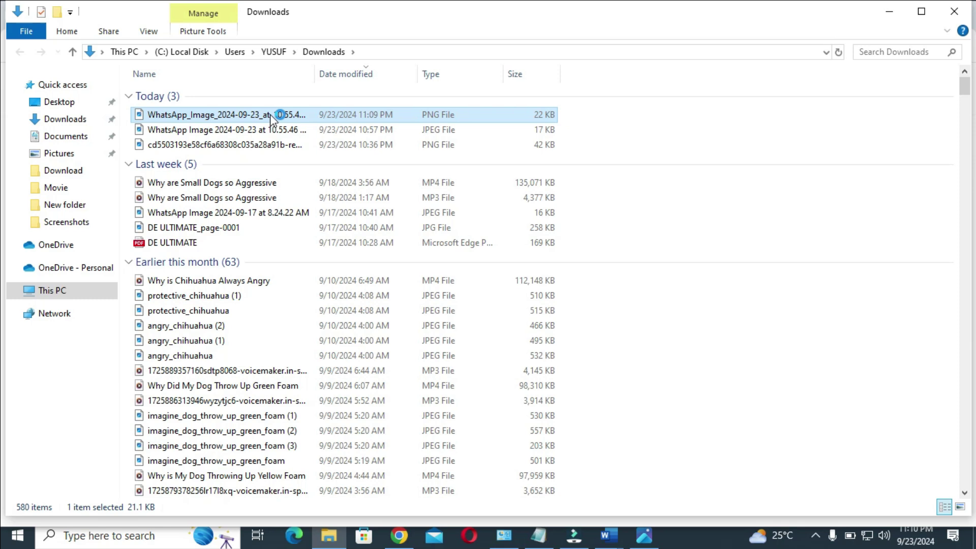
pyautogui.rightClick(241, 114)
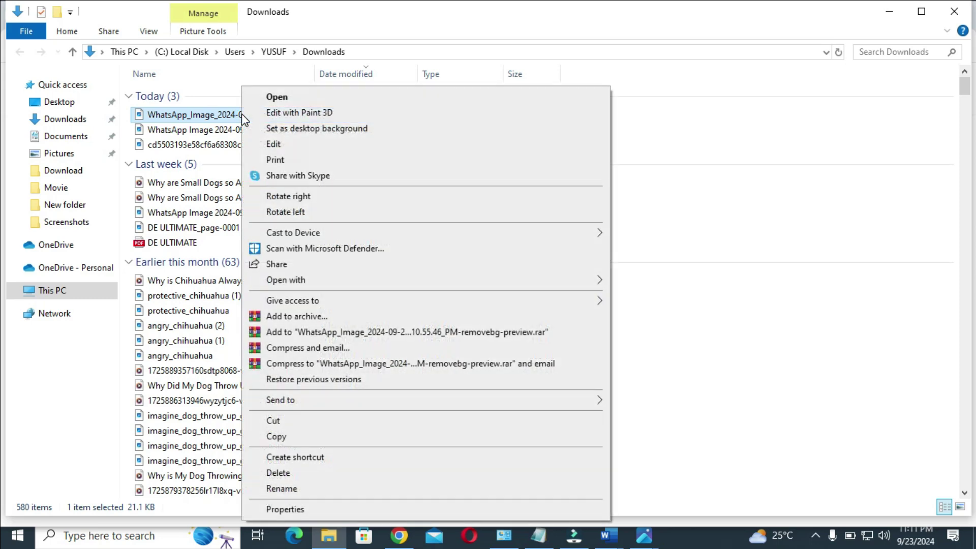
pyautogui.click(286, 436)
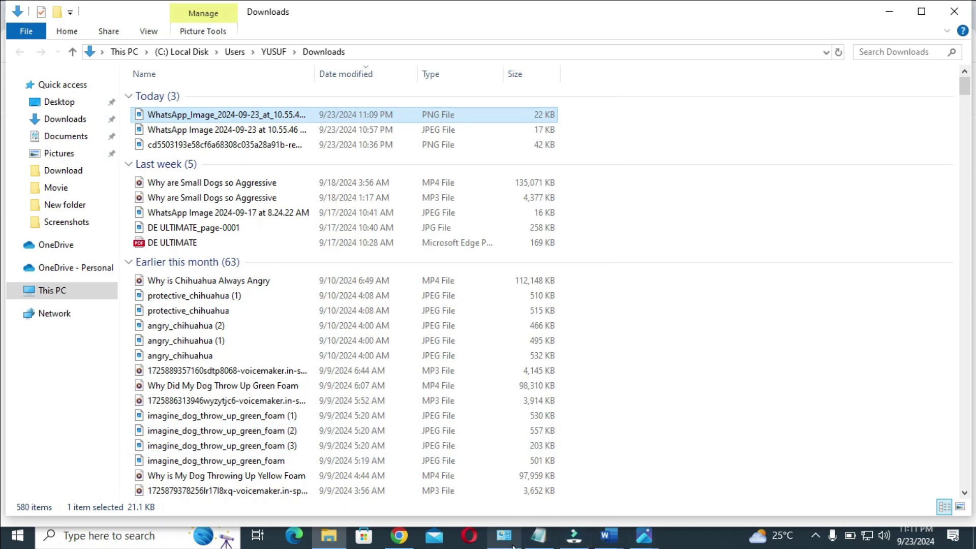
# Step: Paste the signature PNG on the blank line above the Manager Signature line and select it
pyautogui.click(609, 535)
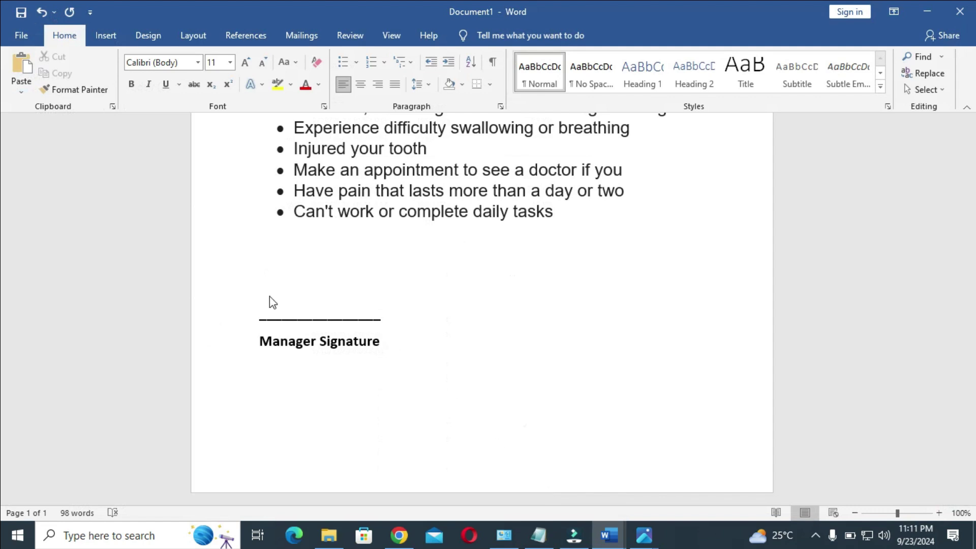
pyautogui.rightClick(263, 286)
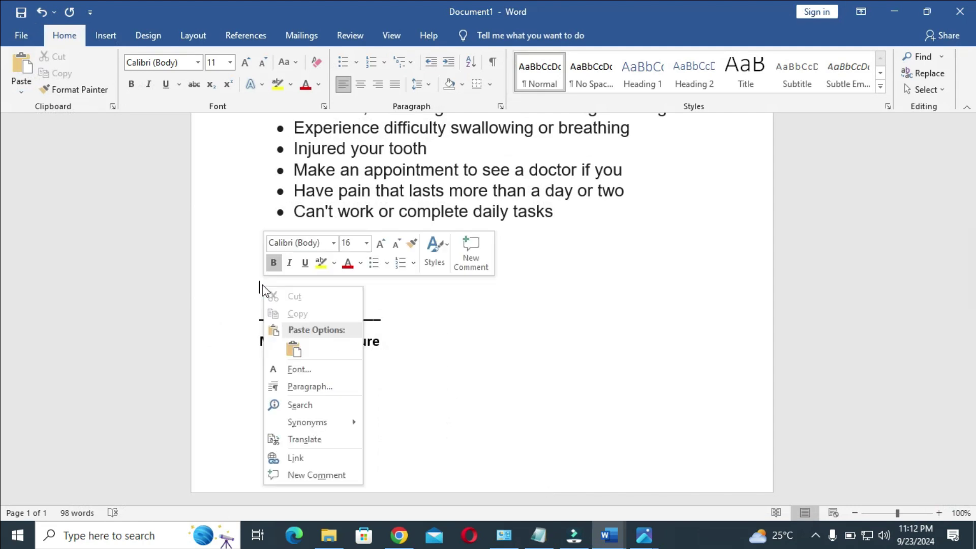
pyautogui.click(295, 351)
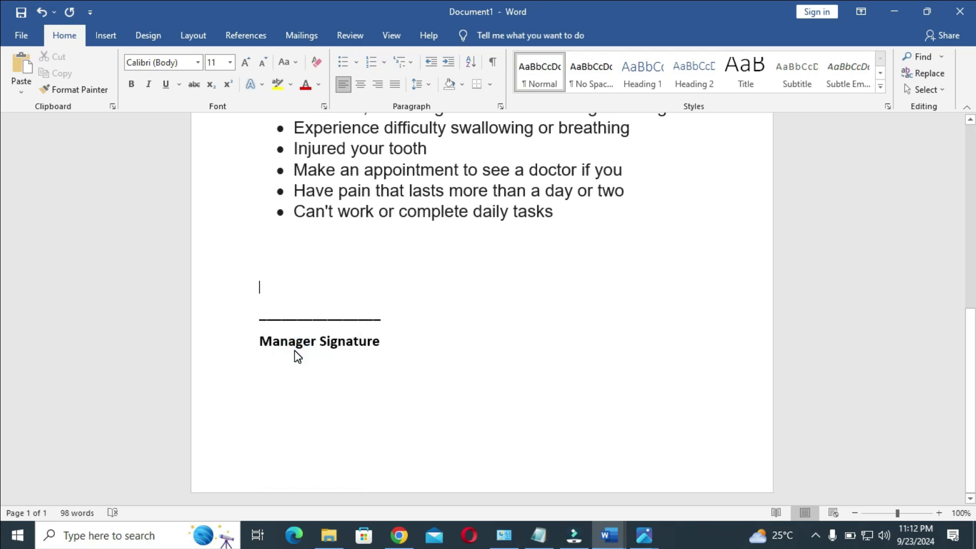
pyautogui.click(472, 323)
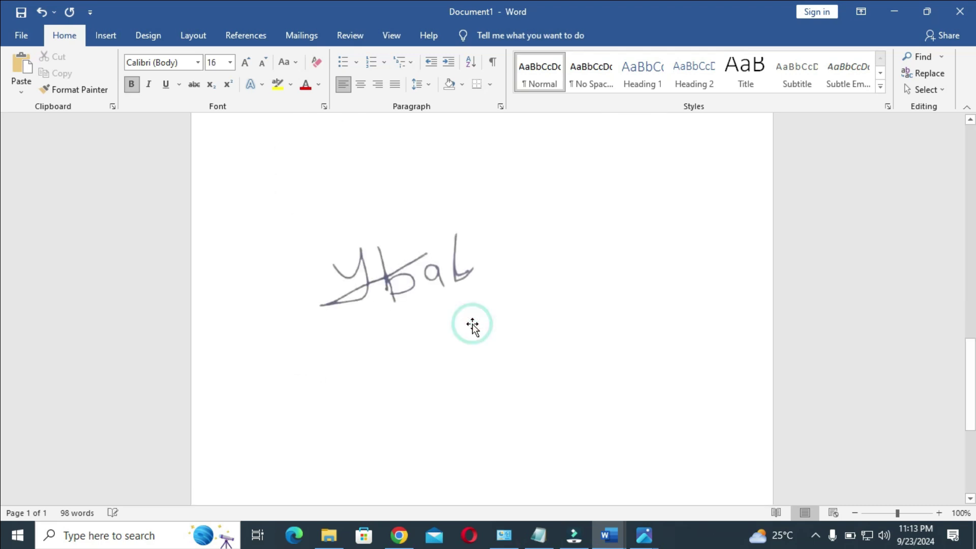
pyautogui.click(434, 299)
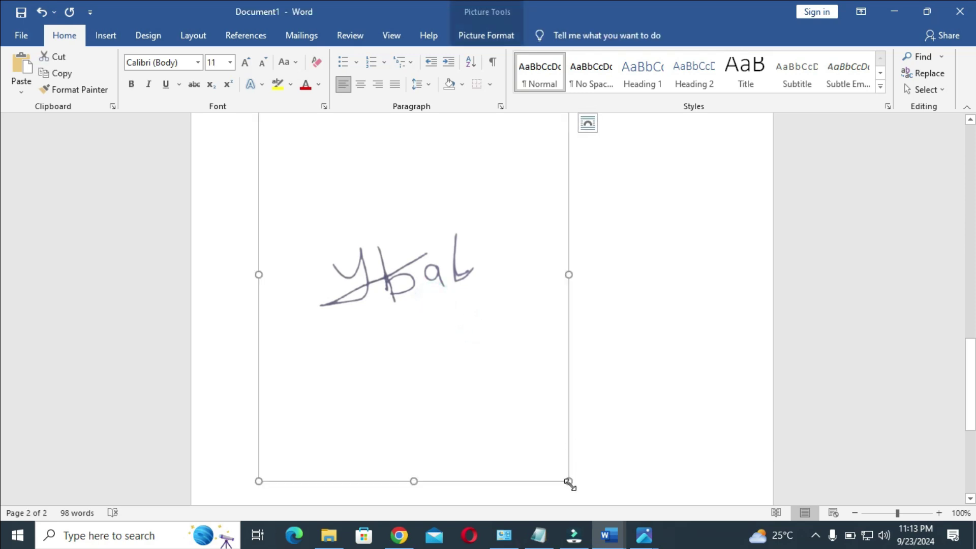
# Step: Drag the signature picture's corner handle inward to shrink it to a small box
pyautogui.click(568, 480)
pyautogui.moveTo(421, 313); pyautogui.dragTo(333, 204)
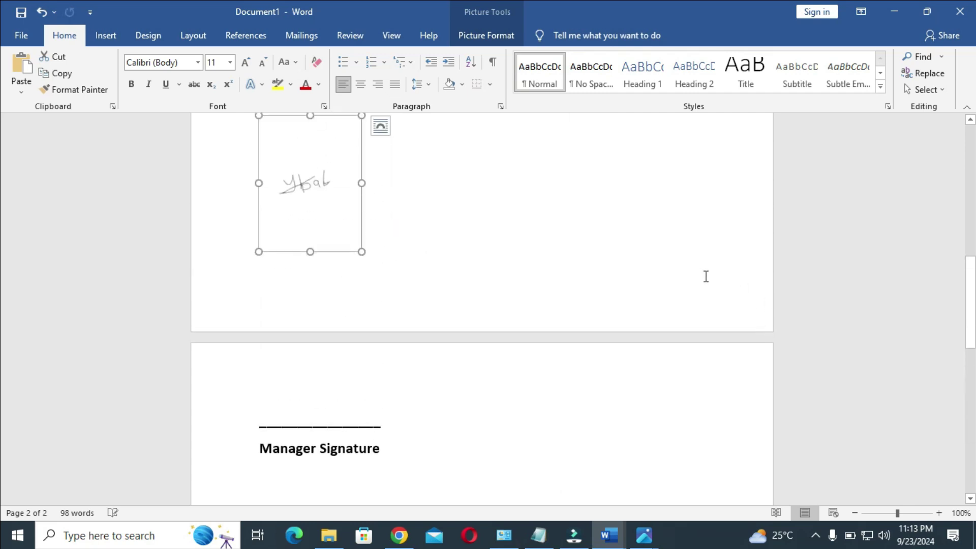
pyautogui.scroll(5, 971, 283)
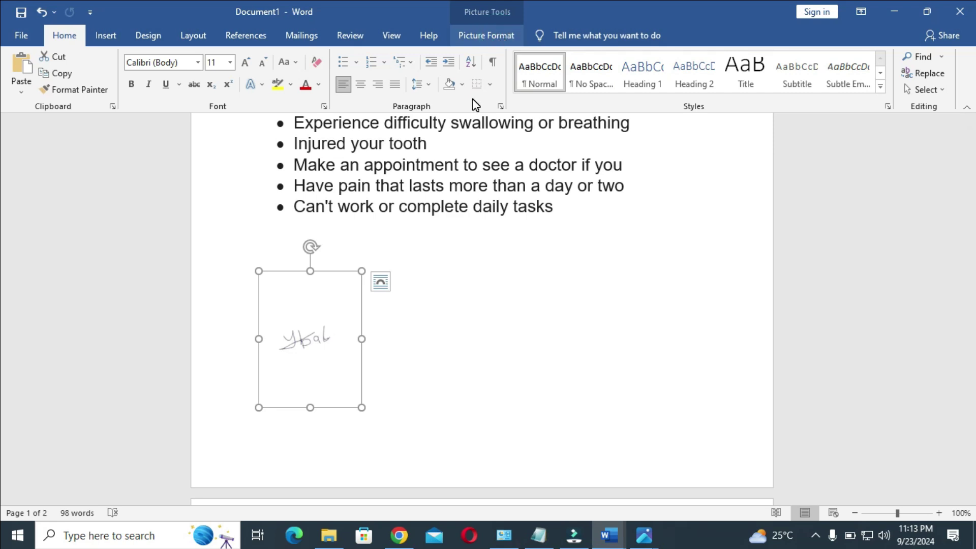
# Step: Crop the blank bottom off the signature picture, cutting its height from 1.98" to 0.58"
pyautogui.click(486, 35)
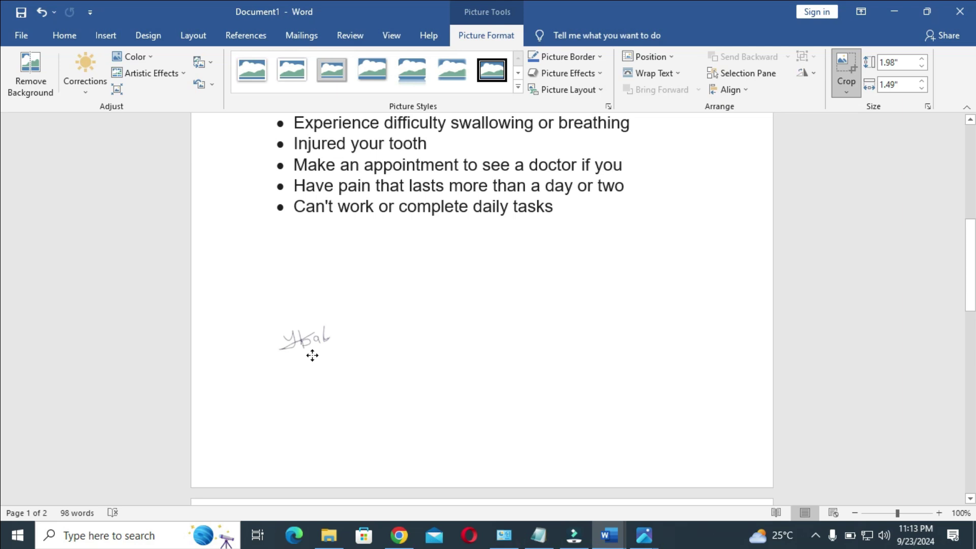
pyautogui.click(307, 394)
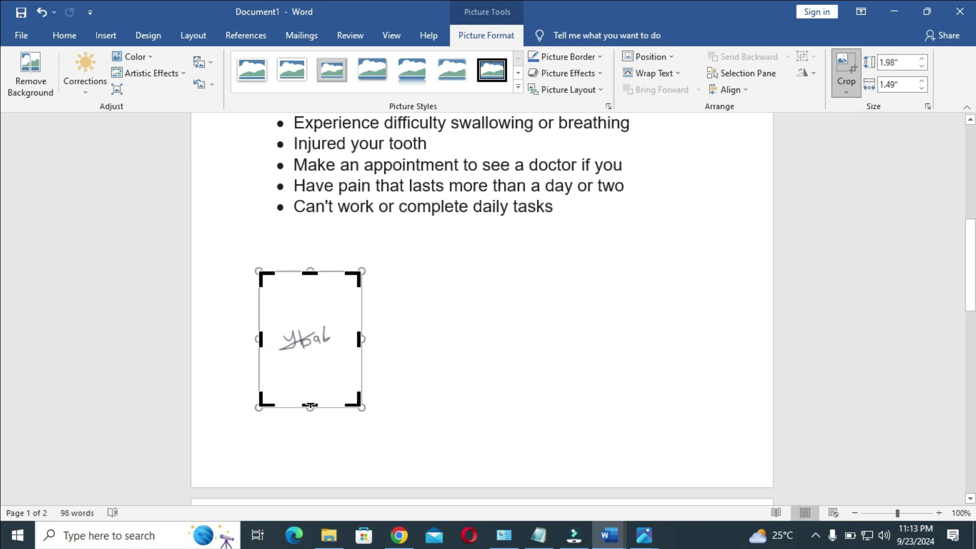
pyautogui.click(310, 403)
pyautogui.moveTo(311, 386); pyautogui.dragTo(311, 359)
pyautogui.moveTo(311, 360)
pyautogui.mouseDown()
pyautogui.moveTo(307, 272)
pyautogui.moveTo(311, 325)
pyautogui.mouseUp()
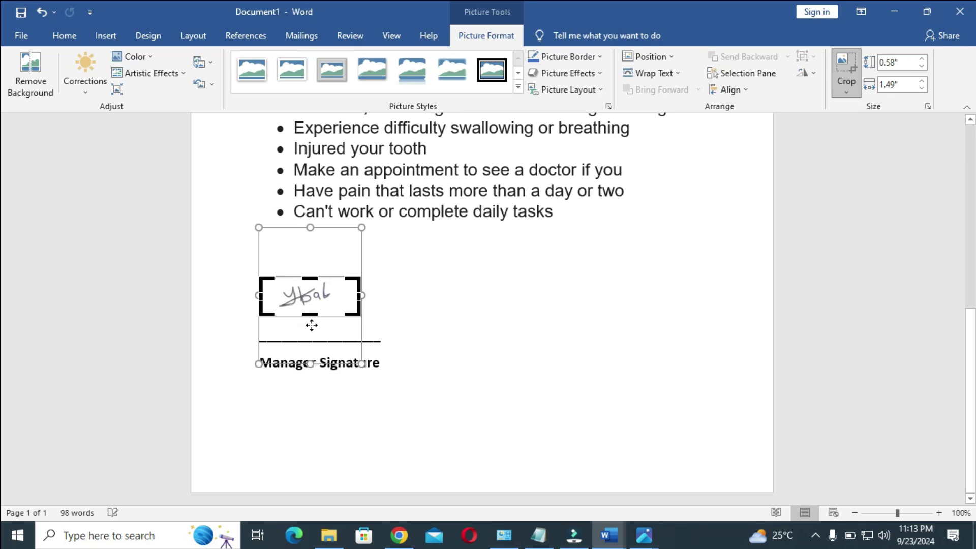
# Step: Set the signature to In Front of Text and drag it down onto the Manager Signature line
pyautogui.click(429, 292)
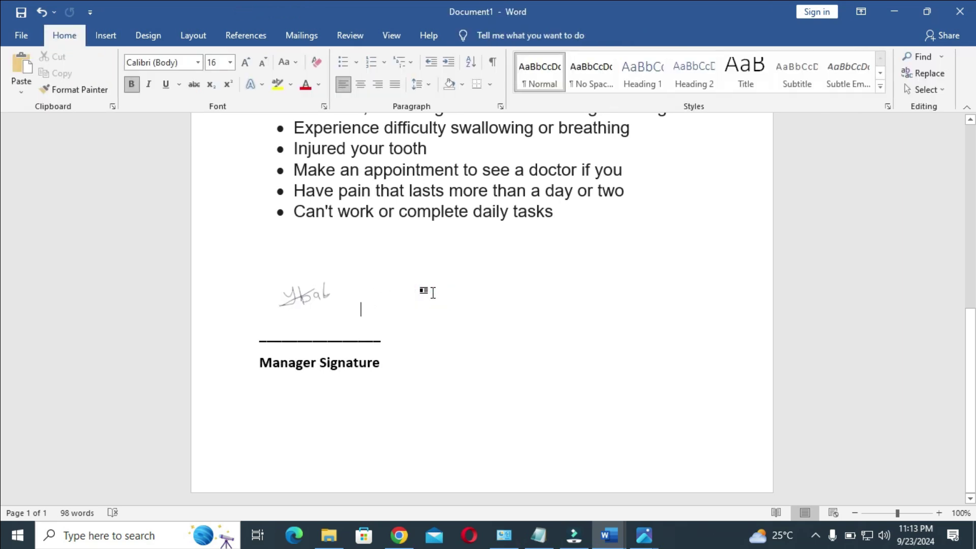
pyautogui.click(327, 290)
pyautogui.click(328, 299)
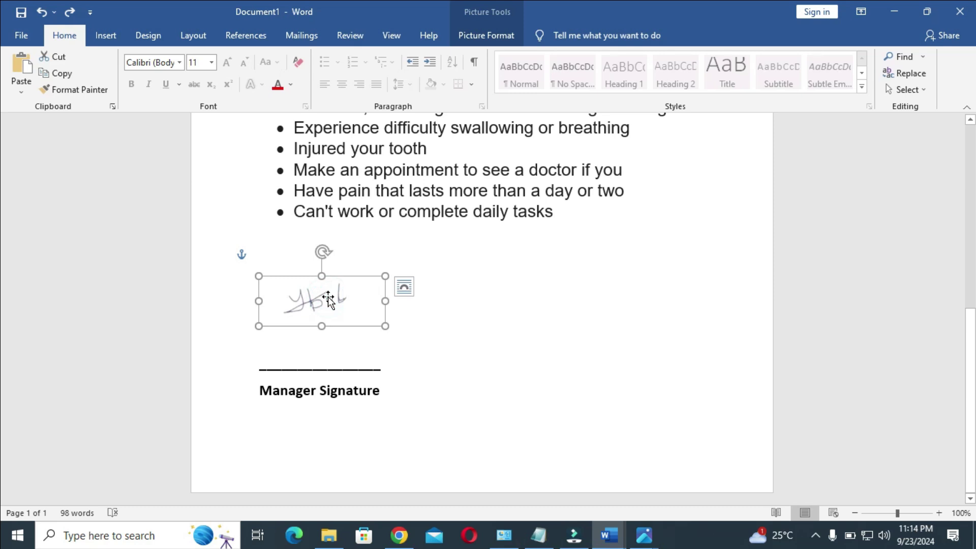
pyautogui.click(327, 300)
pyautogui.click(486, 35)
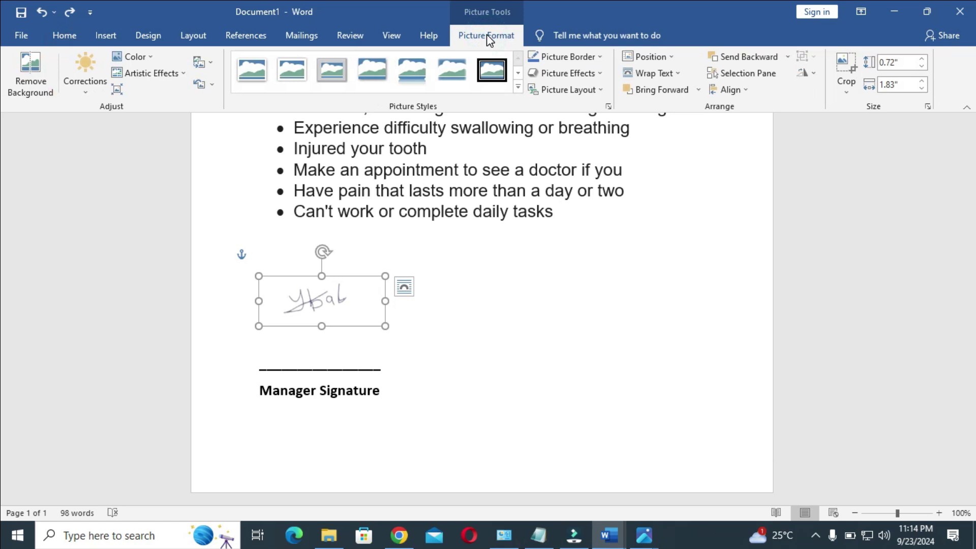
pyautogui.click(651, 76)
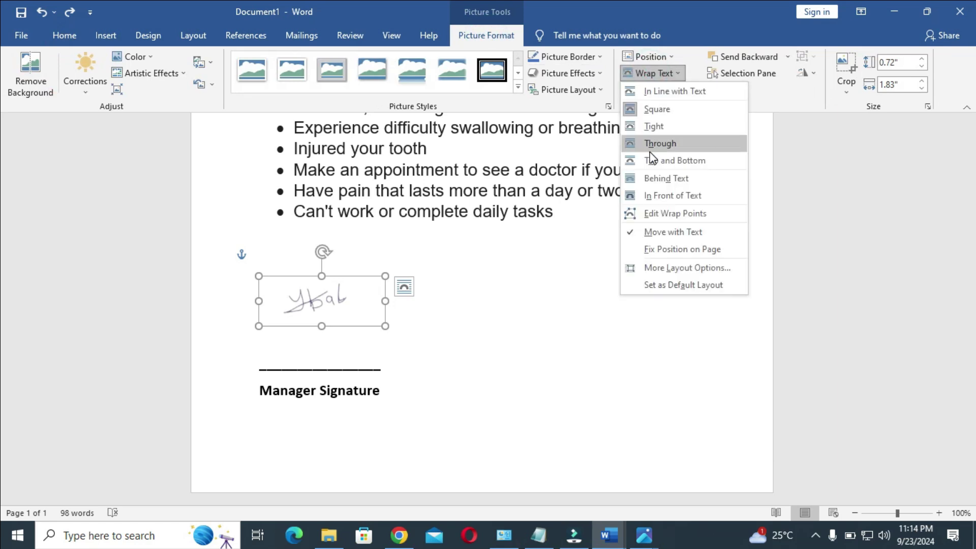
pyautogui.click(667, 197)
pyautogui.moveTo(339, 296)
pyautogui.mouseDown()
pyautogui.moveTo(327, 318)
pyautogui.moveTo(335, 322)
pyautogui.mouseUp()
pyautogui.click(436, 269)
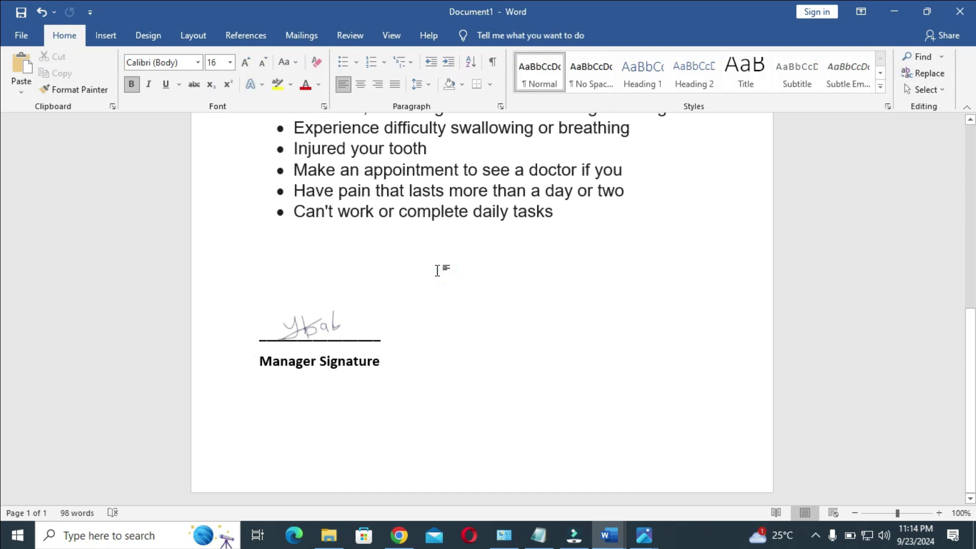